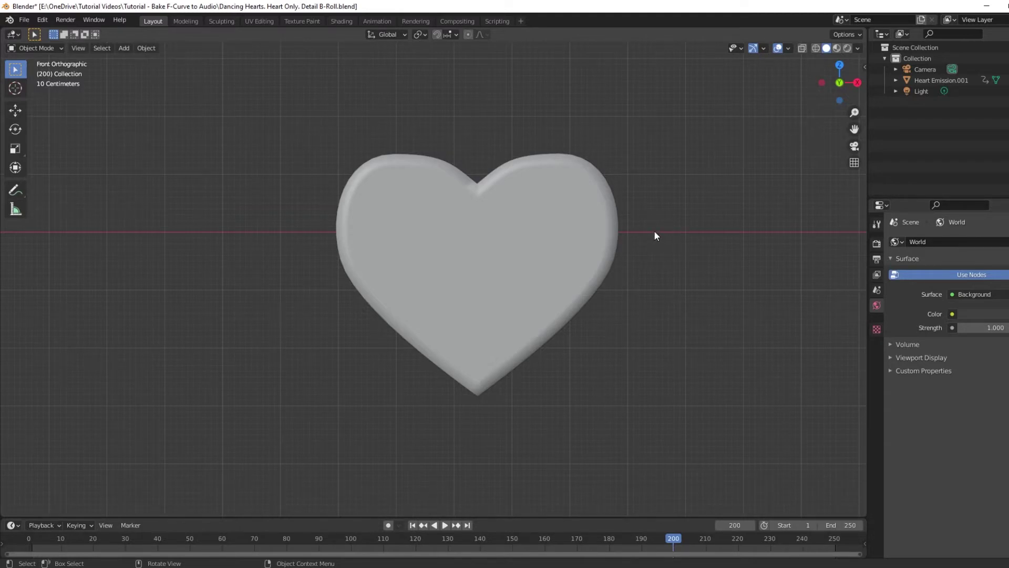
Step: Select the heart, return to frame 1 and insert a Rotation keyframe
click(558, 231)
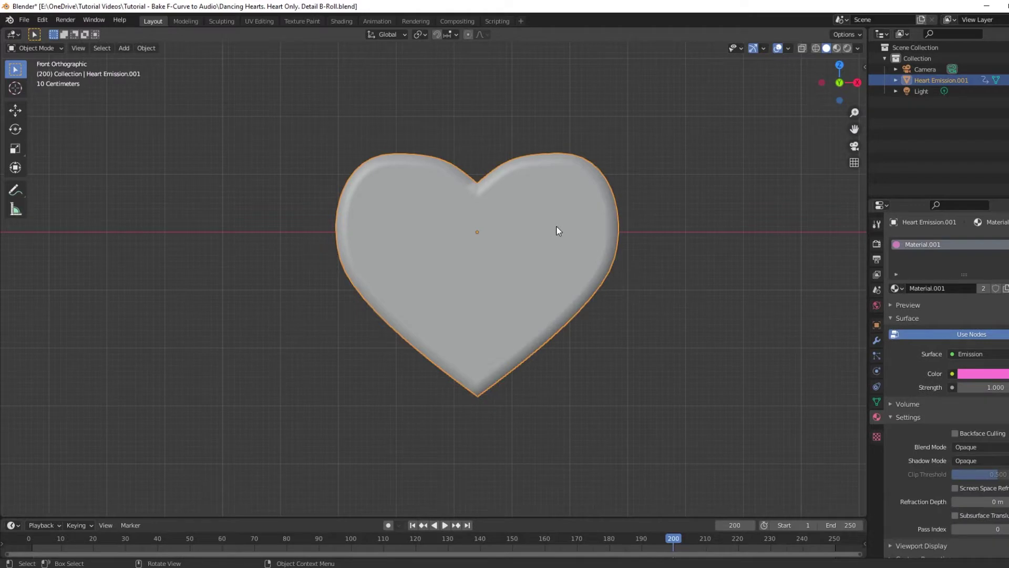
key(shift+Left)
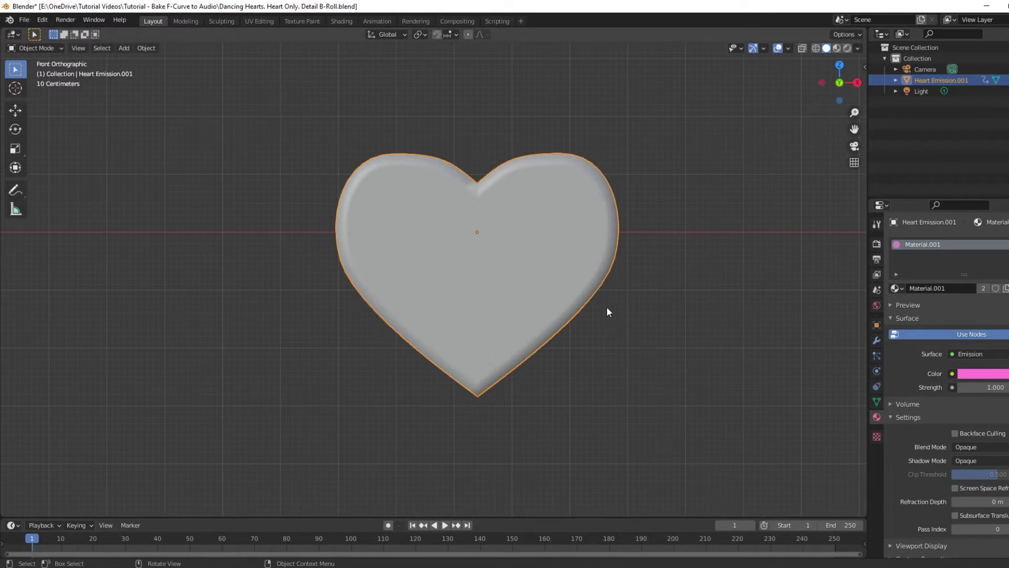
key(i)
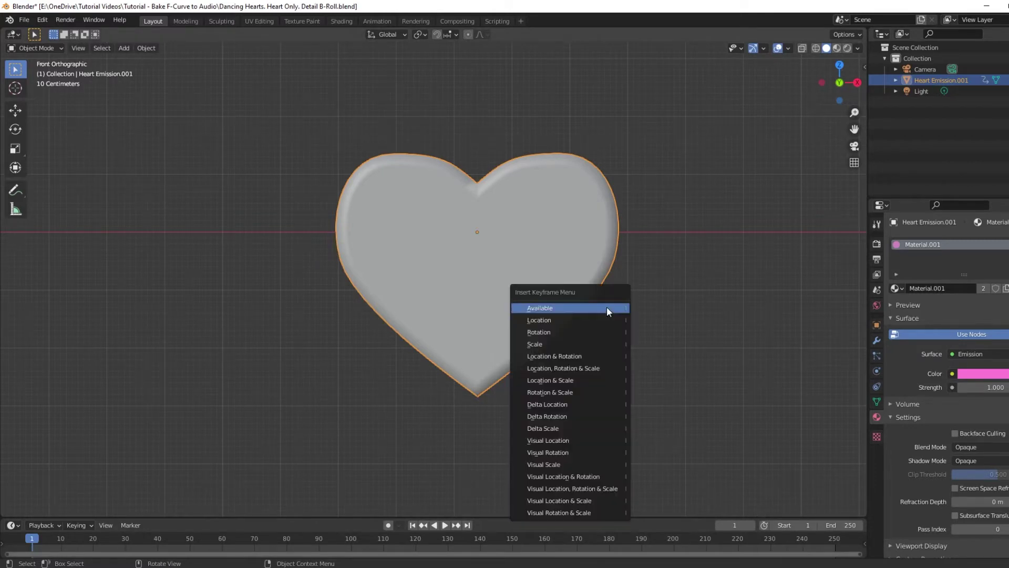
click(585, 332)
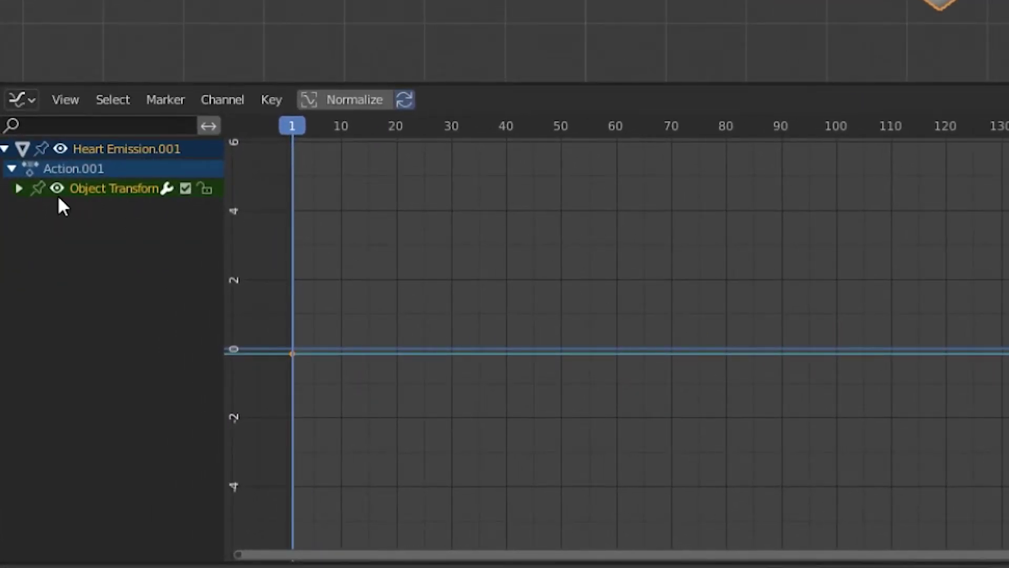
Step: Delete the X and Y Euler Rotation curves, keeping Z Euler Rotation framed in the graph
click(19, 188)
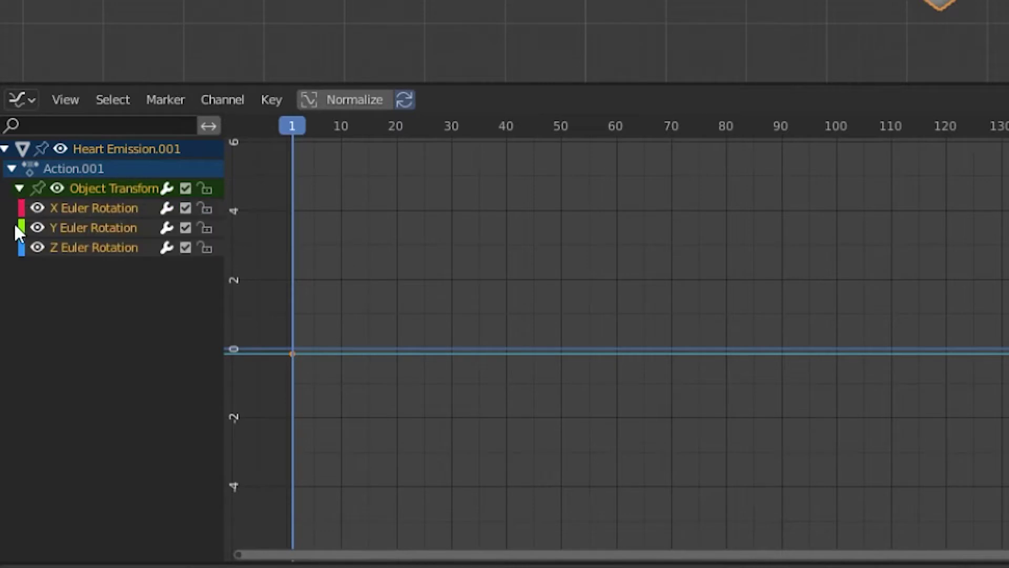
click(143, 229)
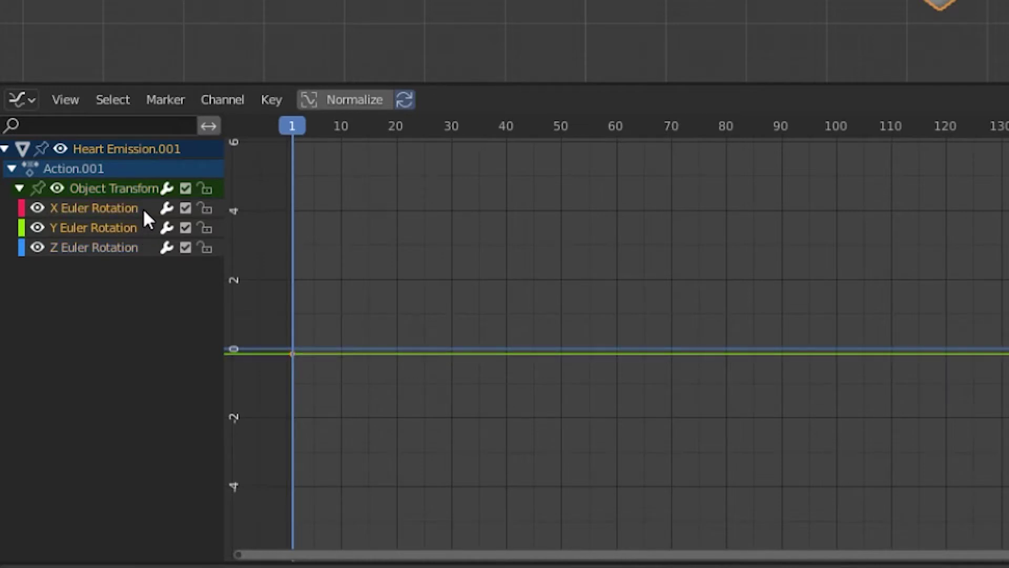
key(x)
click(126, 220)
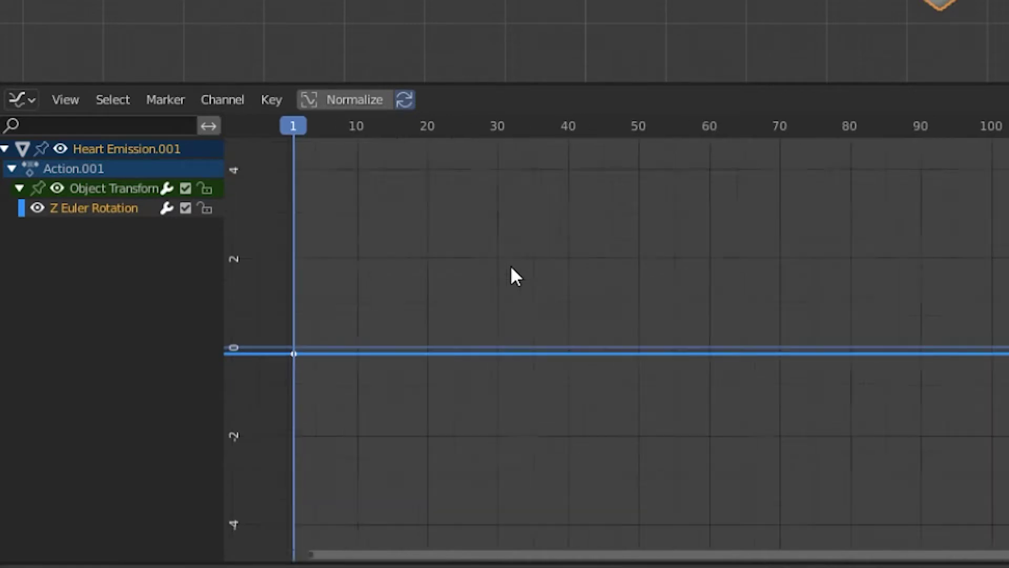
key(Home)
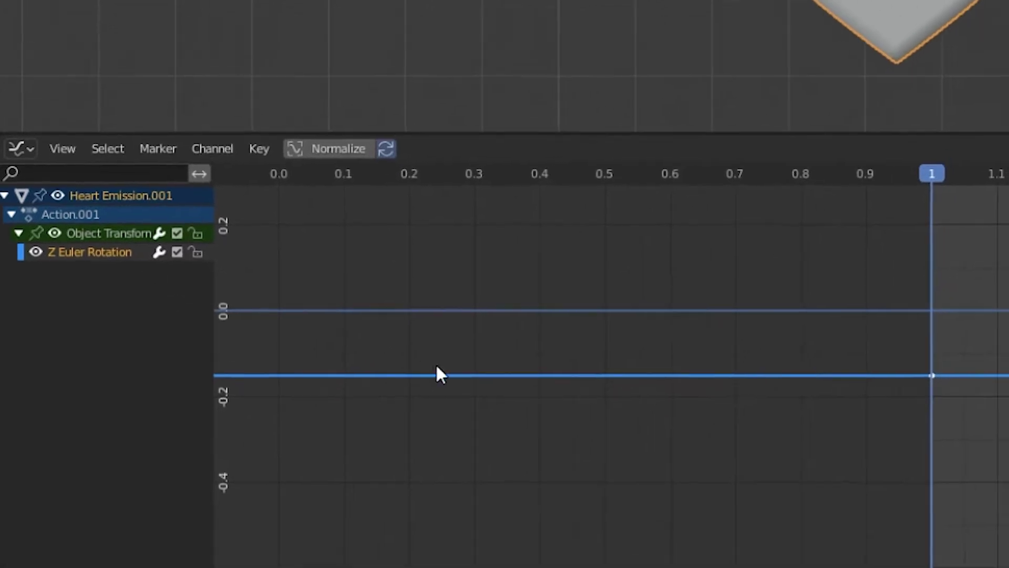
Step: Bake the short2 mp3 from Shorts MP3 into the Z rotation curve and preview the playback
click(214, 335)
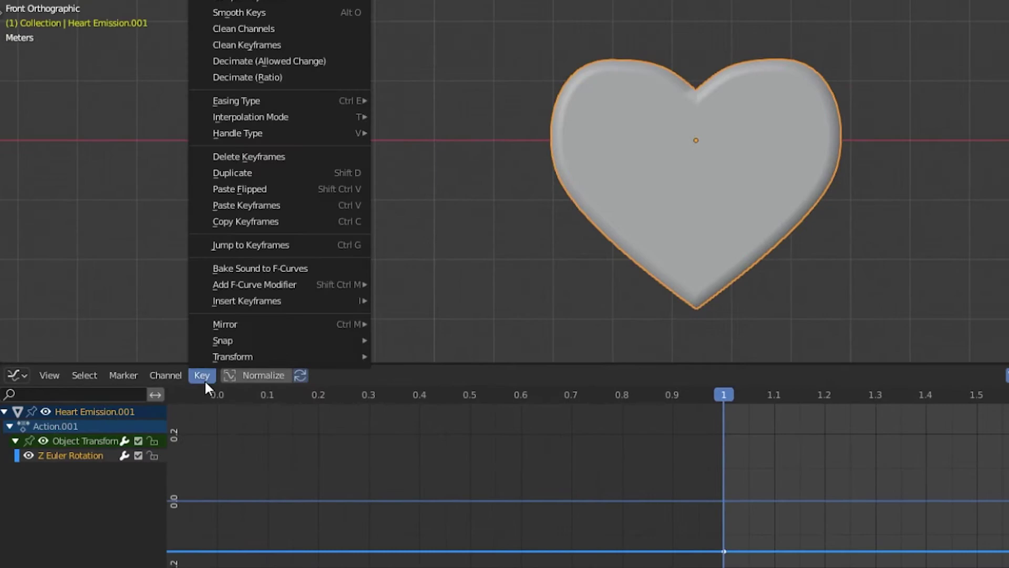
click(245, 269)
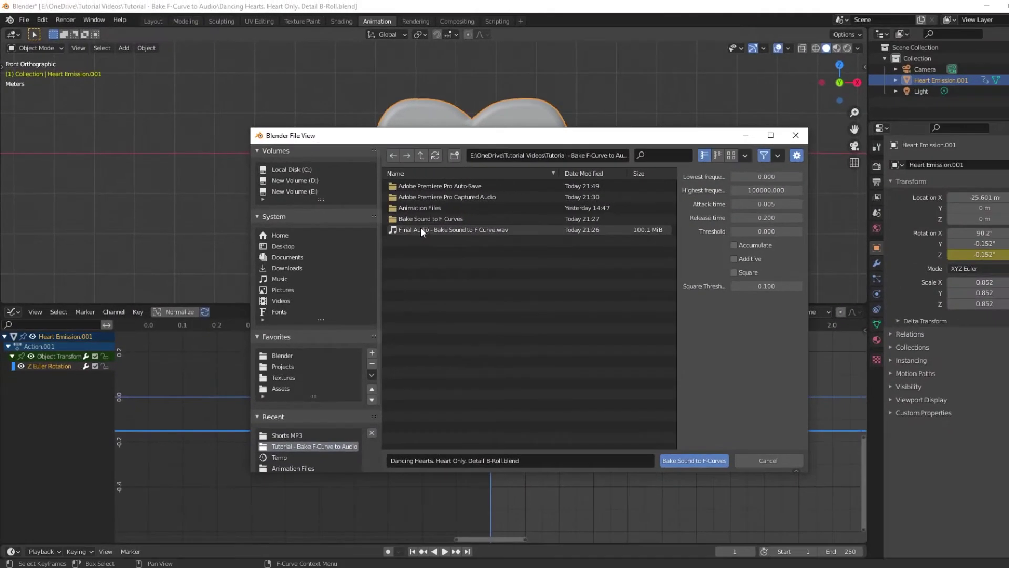
click(295, 436)
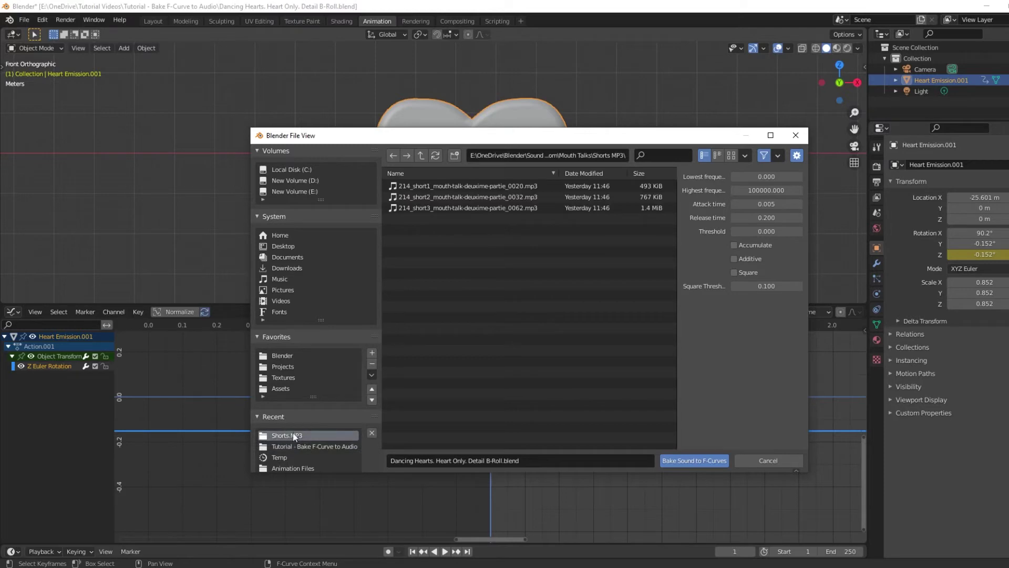
click(486, 199)
click(689, 458)
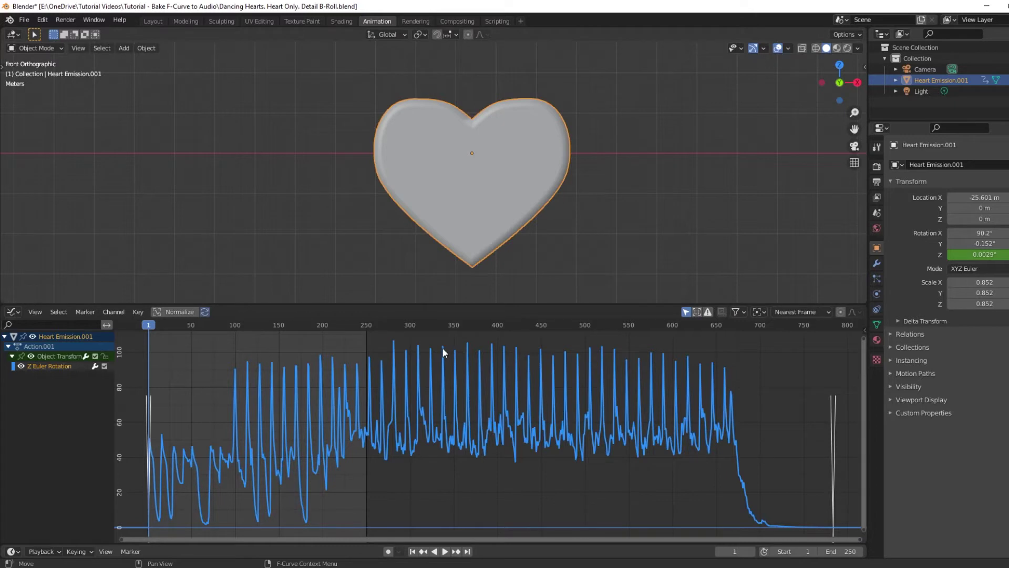
click(445, 552)
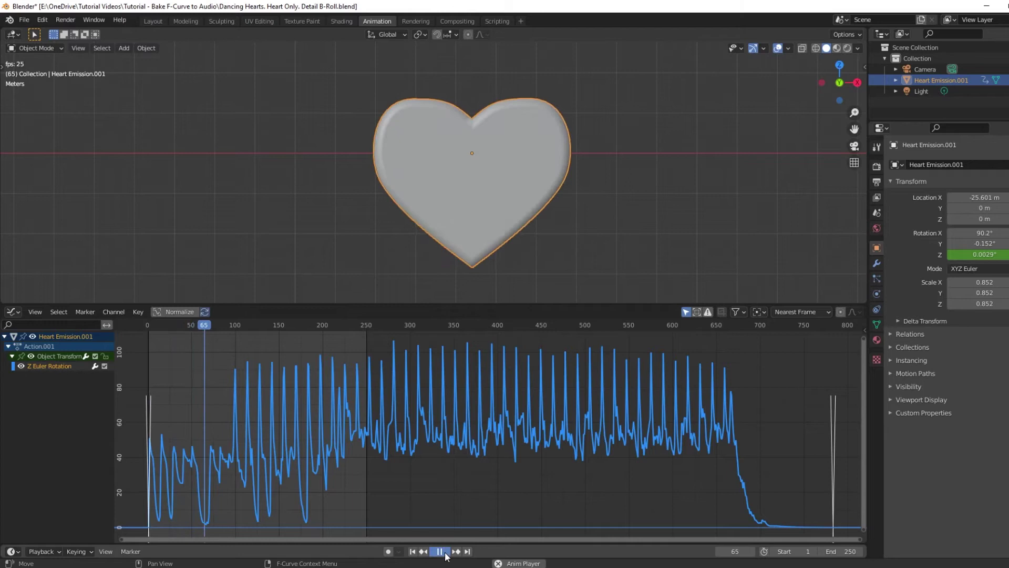
click(440, 552)
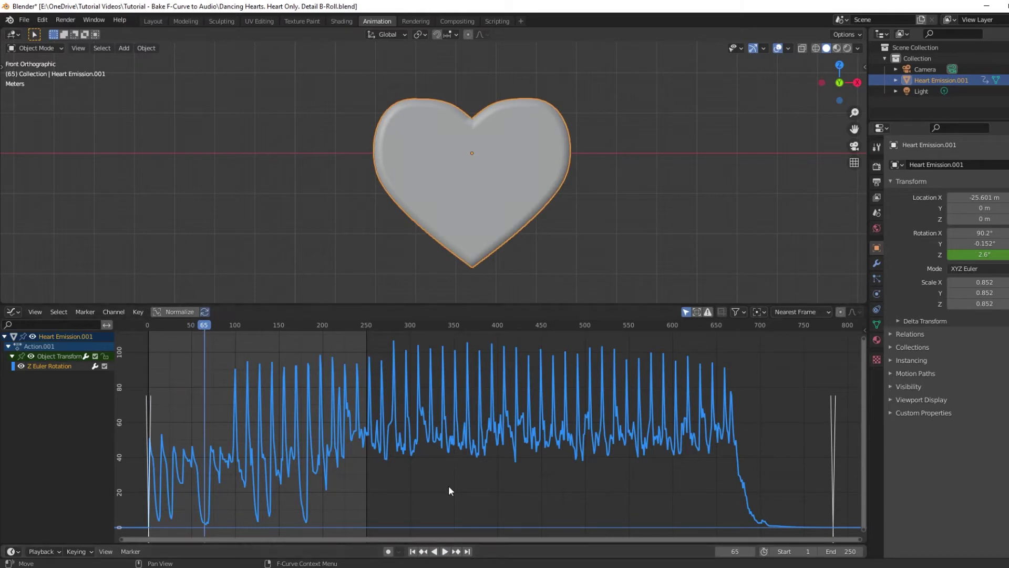
Step: Add a Video Editing workspace and return the playhead to the start
click(522, 20)
mouse_move(497, 84)
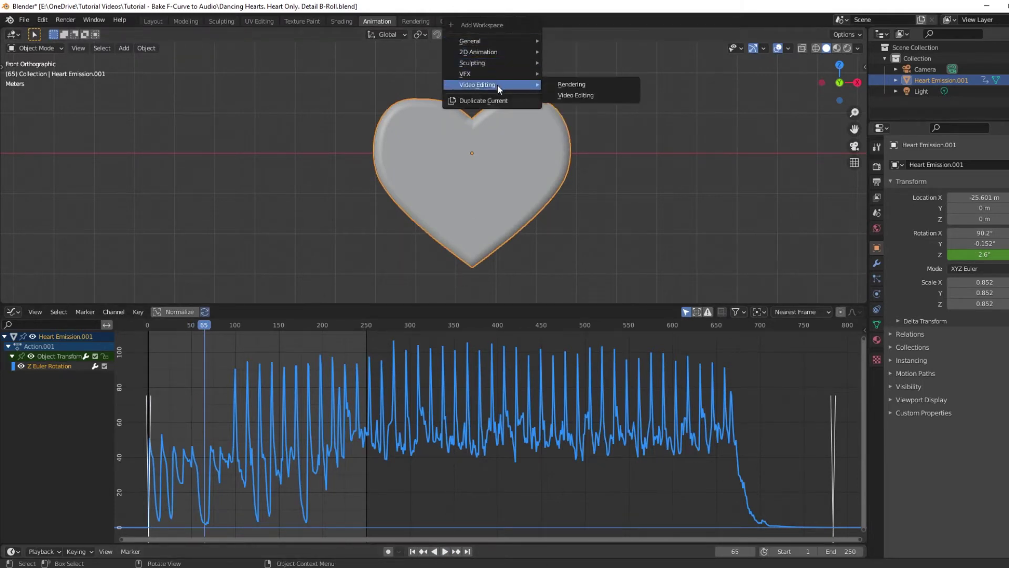
click(576, 95)
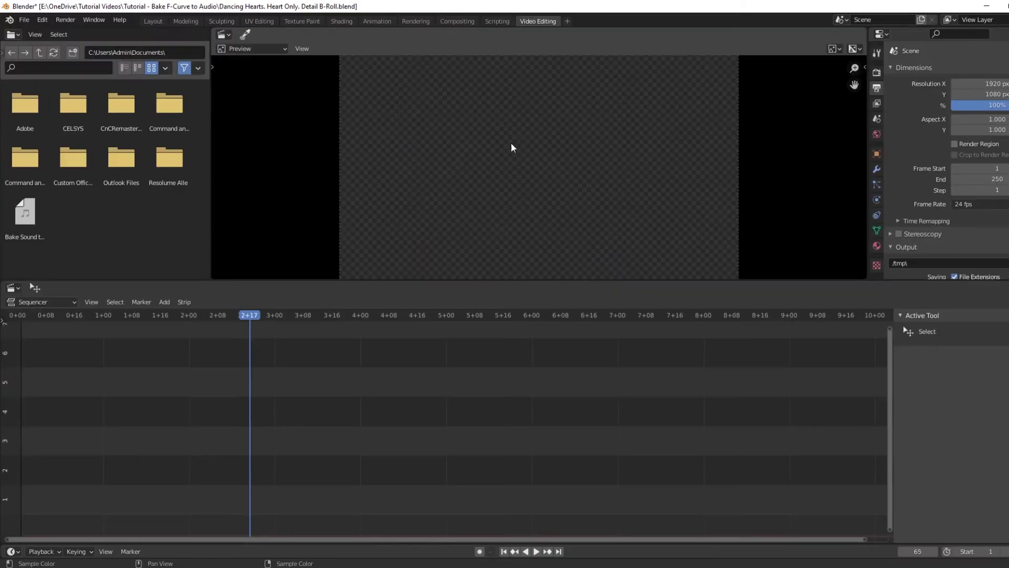
click(503, 551)
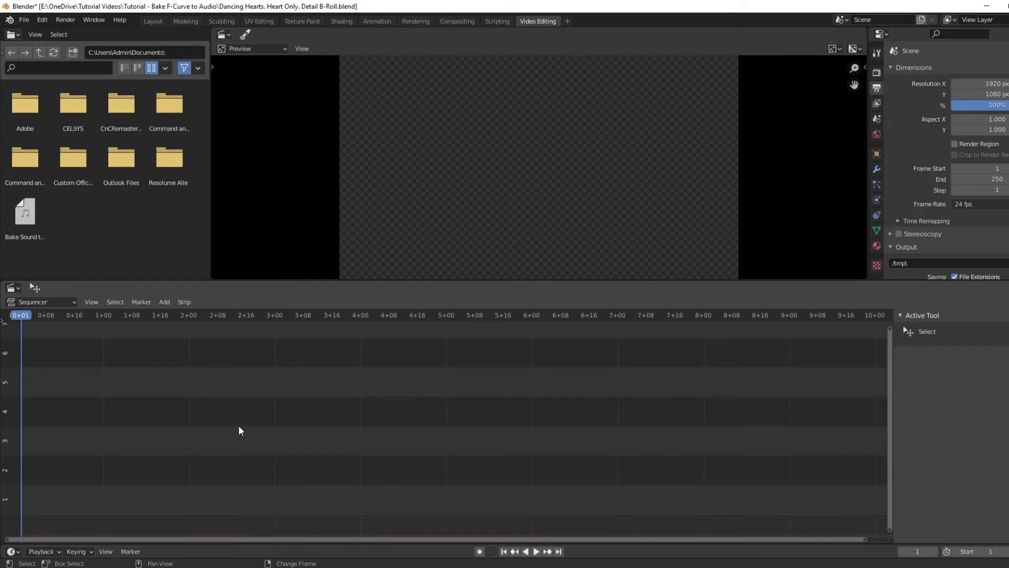
Step: Add the short2 mp3 from Shorts MP3 as a sound strip and play the sequence
key(shift+a)
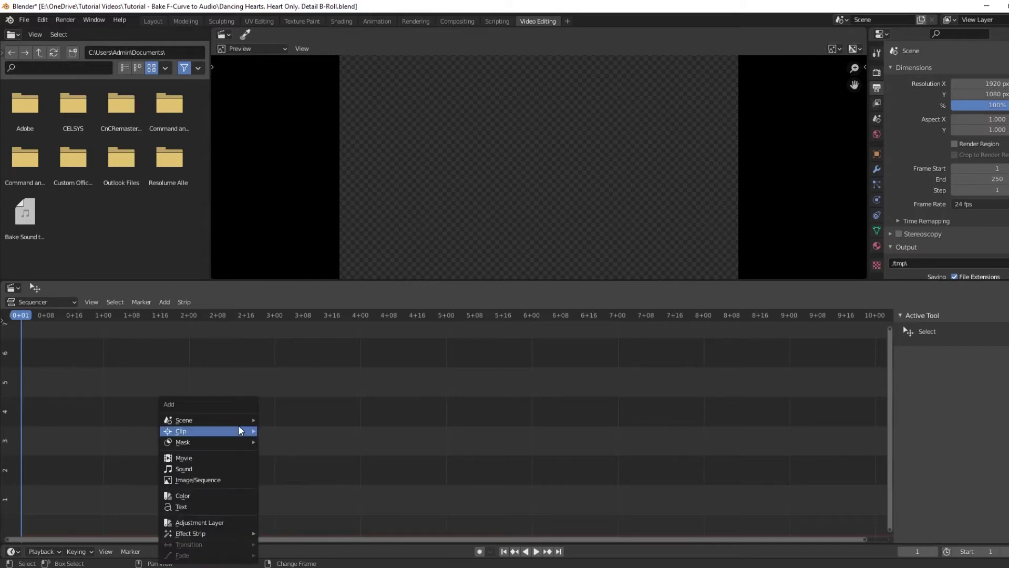
click(214, 468)
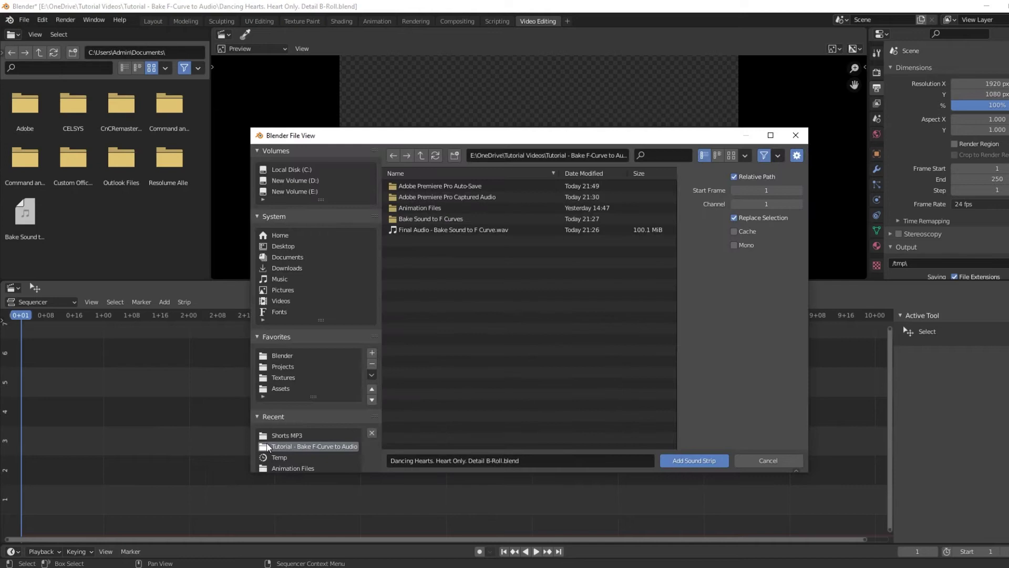
click(295, 434)
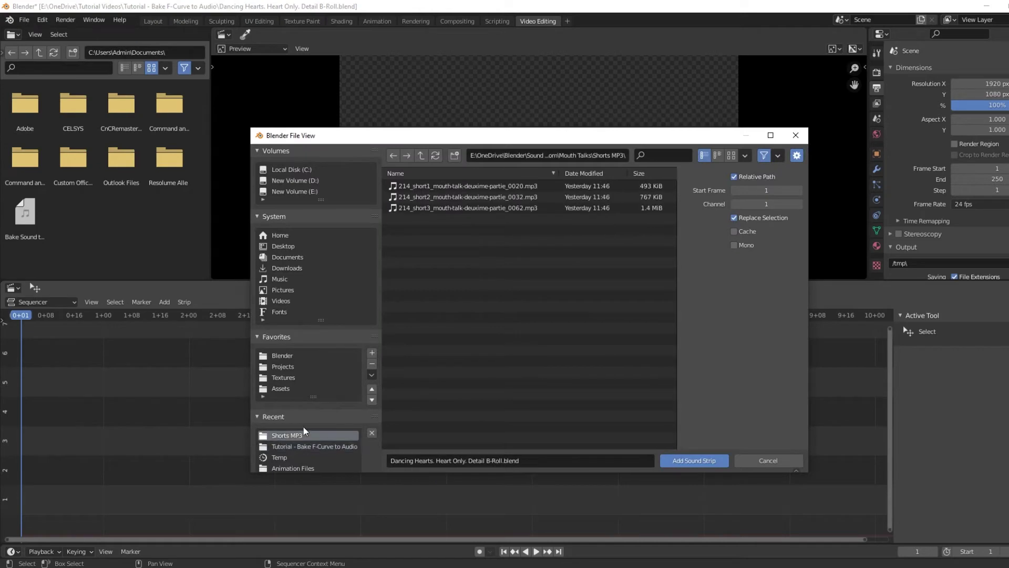
click(516, 198)
click(690, 460)
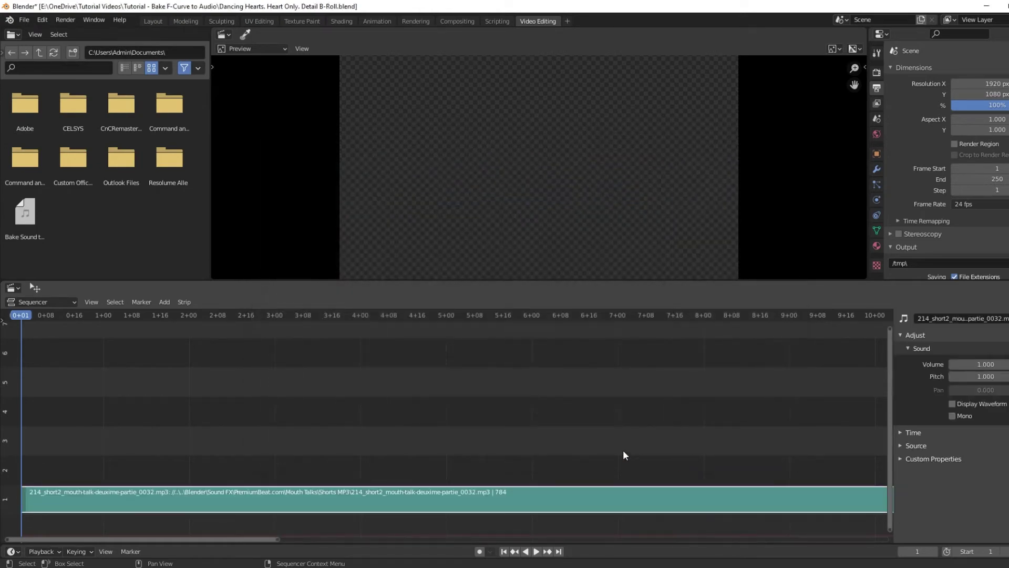
click(536, 552)
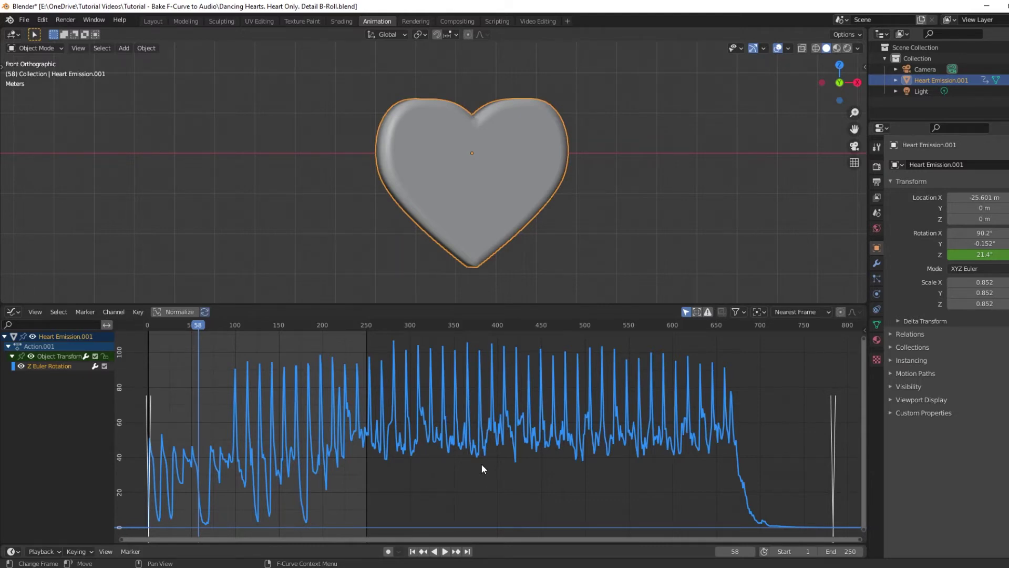
Step: Add a Limits modifier to the rotation curve from the sidebar's Modifiers panel
key(n)
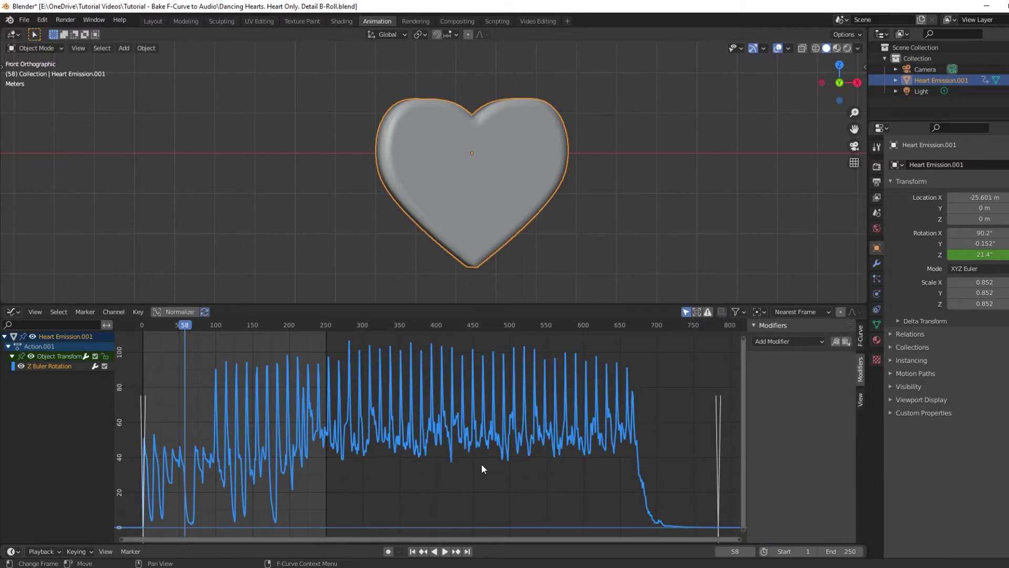
click(788, 342)
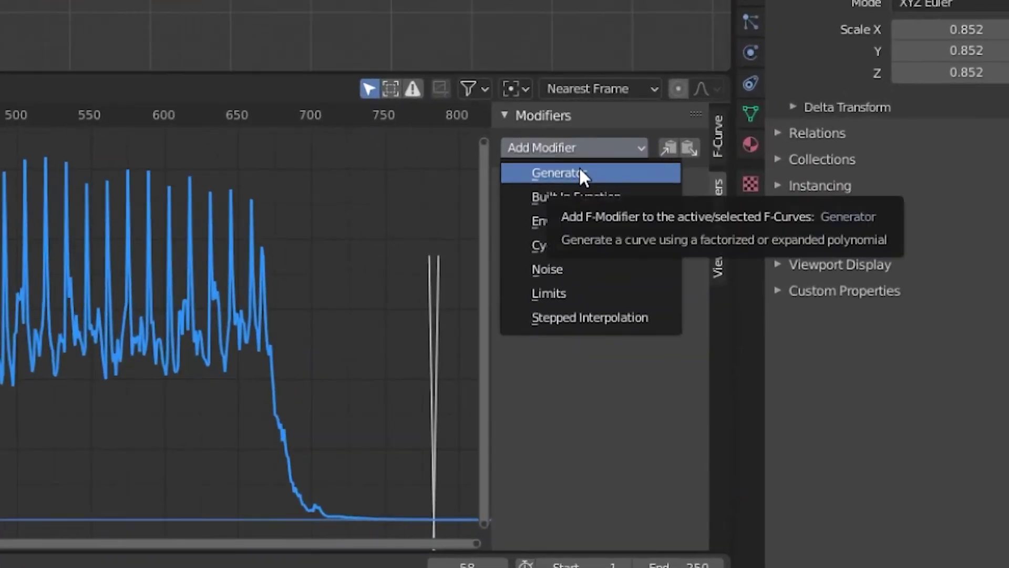
click(552, 293)
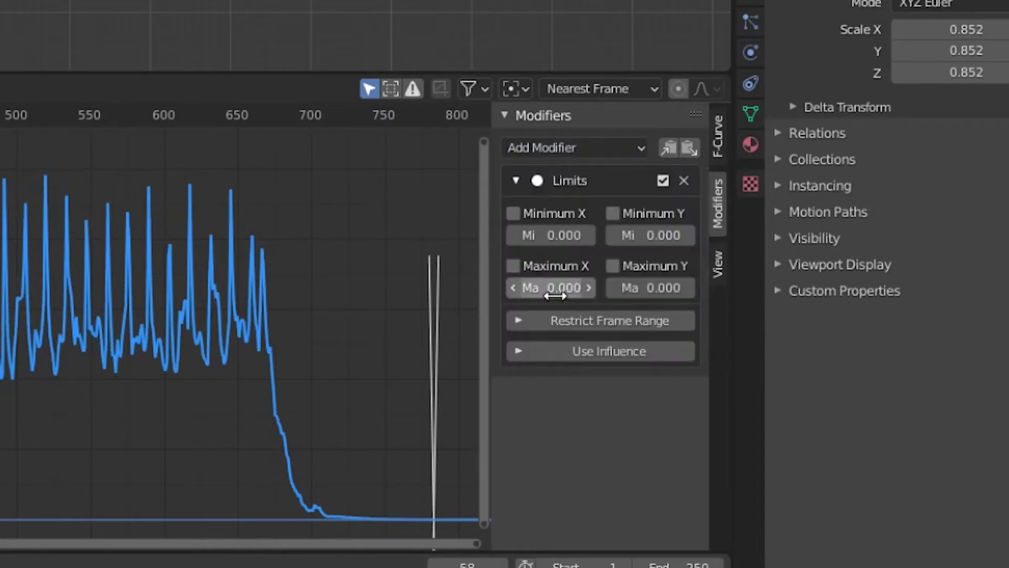
Step: Enable the Limits modifier's Minimum Y at 2 and set Maximum Y to 0.5
click(613, 213)
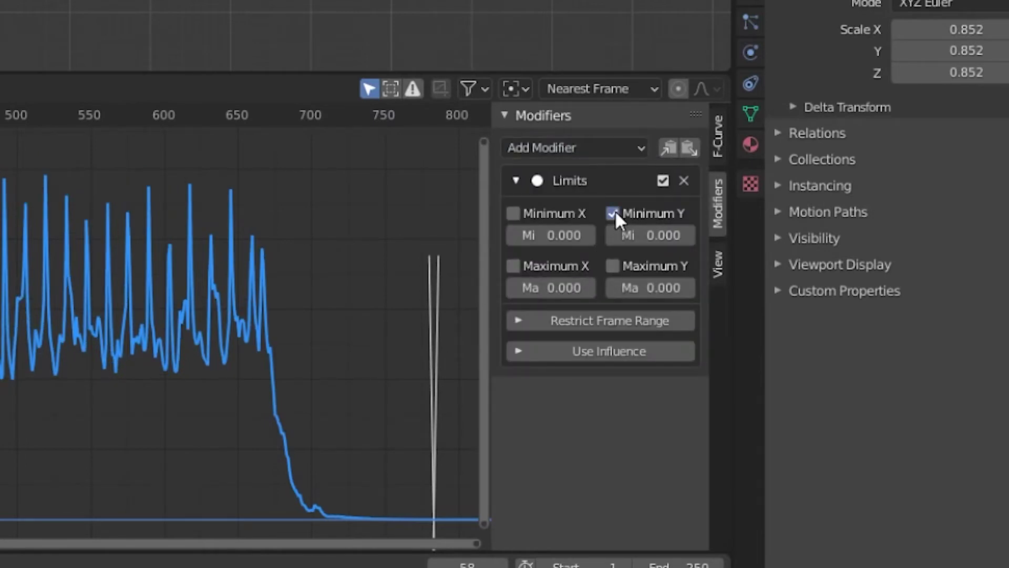
click(642, 236)
text(2)
key(Return)
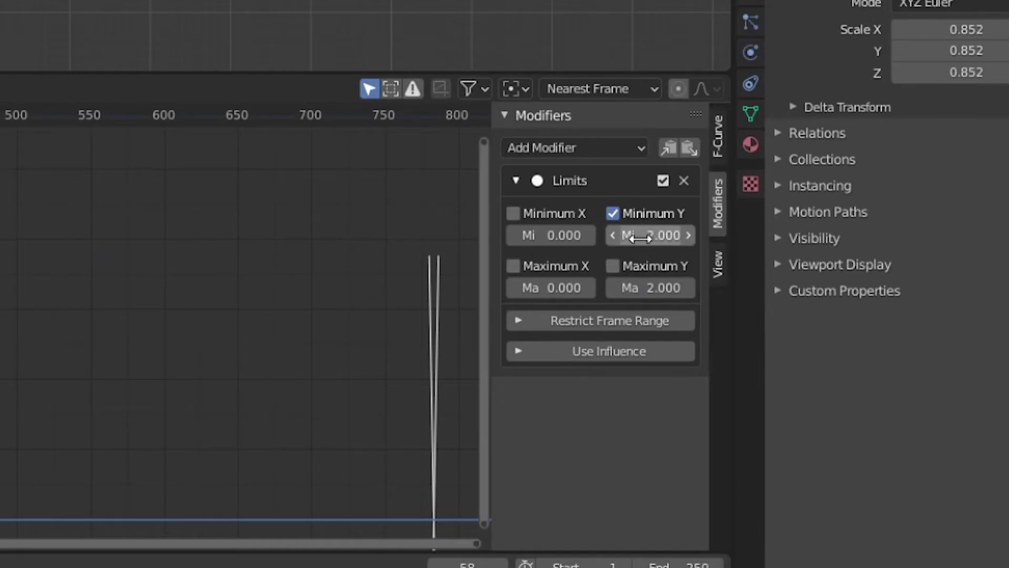
click(639, 290)
key(Escape)
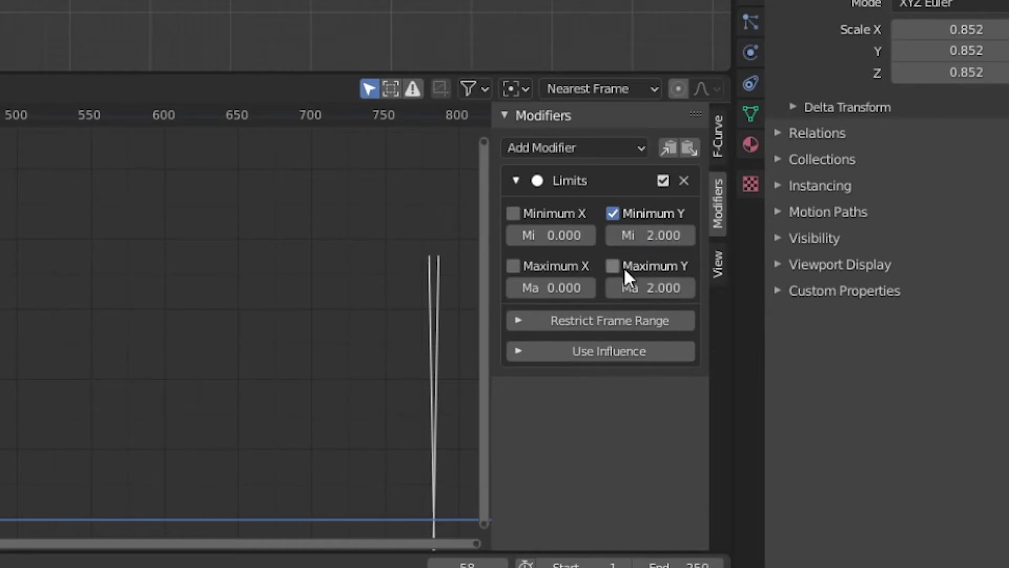
click(630, 284)
text(.5)
key(Return)
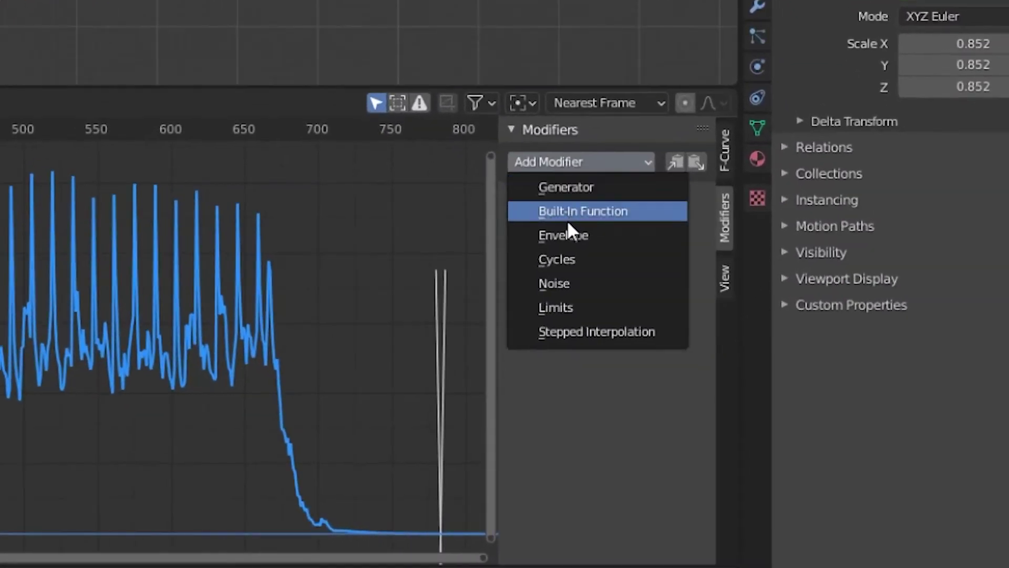
Step: Add an Envelope modifier with one control point and lower its Min to -0.7
click(556, 217)
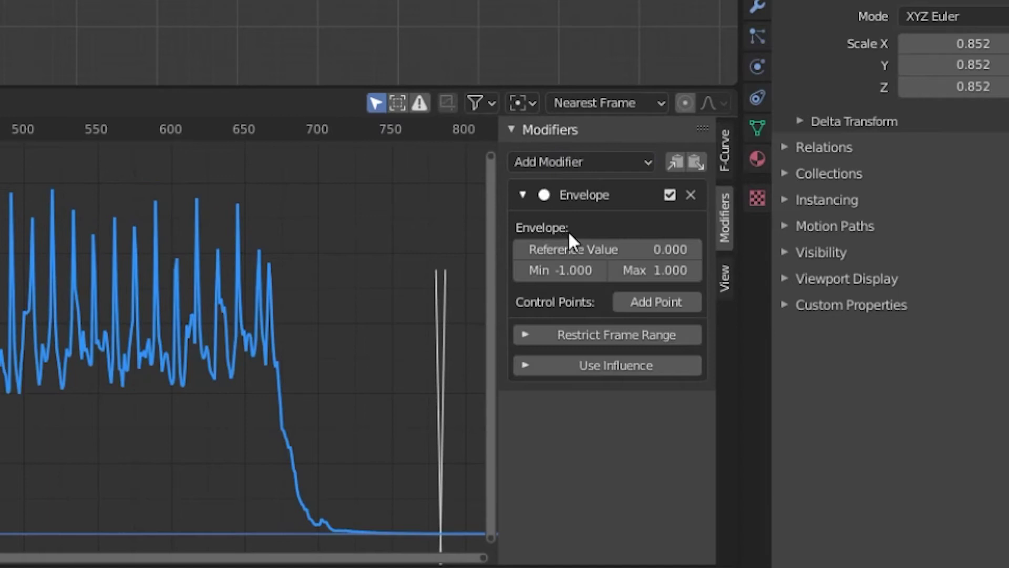
click(651, 302)
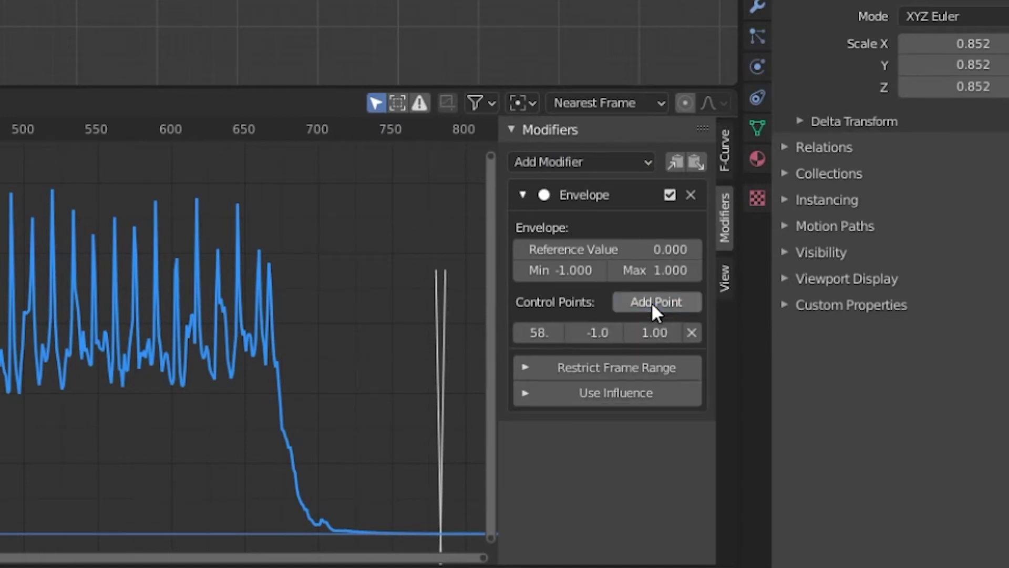
drag(598, 332, 557, 332)
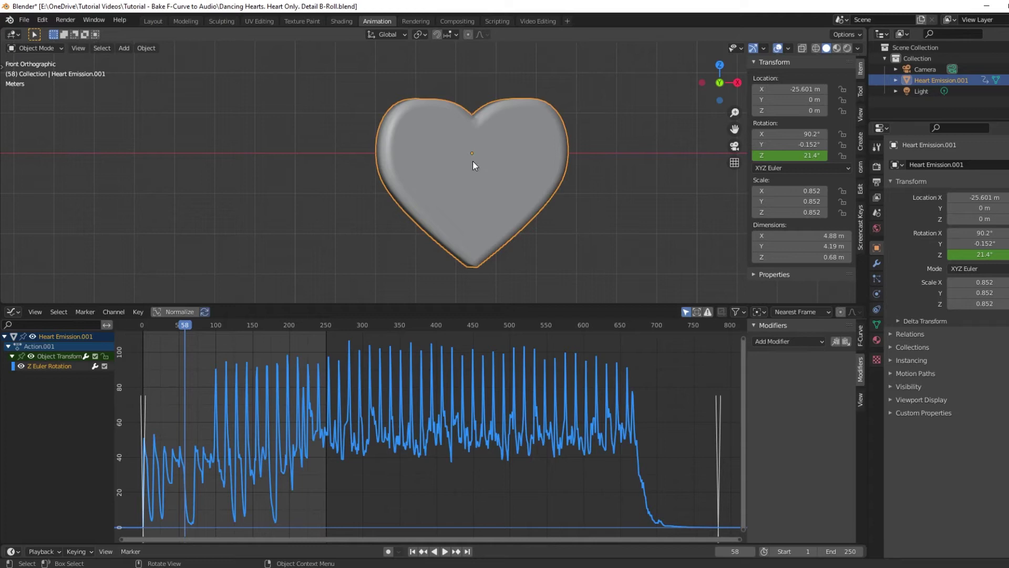
Step: Bake the heart's animation to keyframes with Object > Animation > Bake Action
click(144, 50)
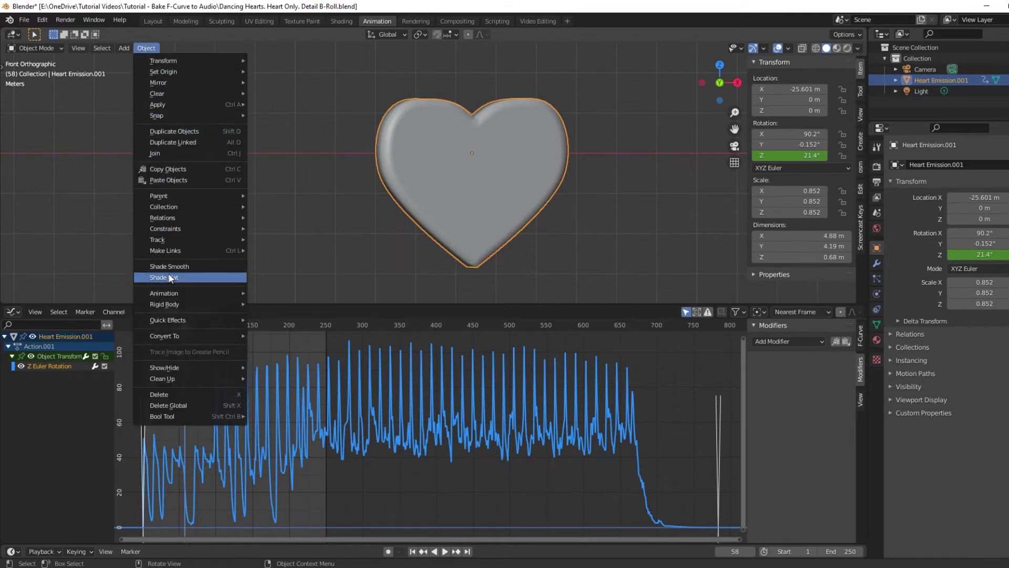
mouse_move(163, 296)
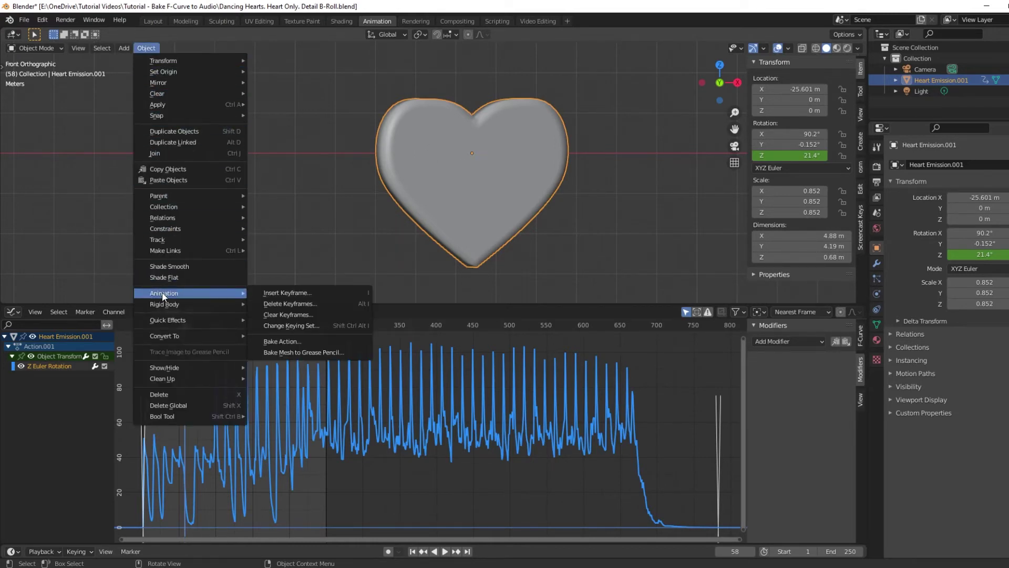
click(288, 342)
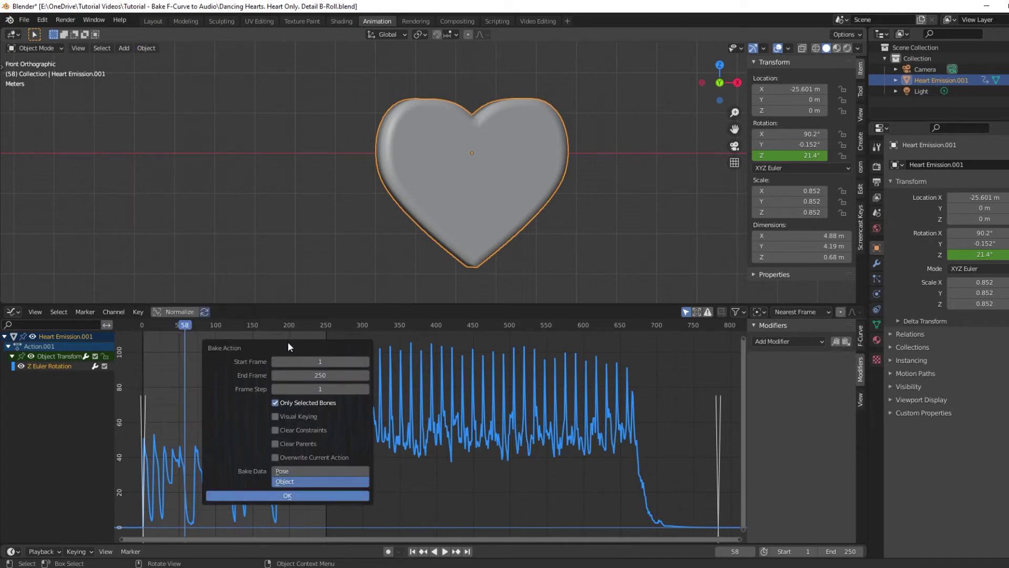
click(295, 495)
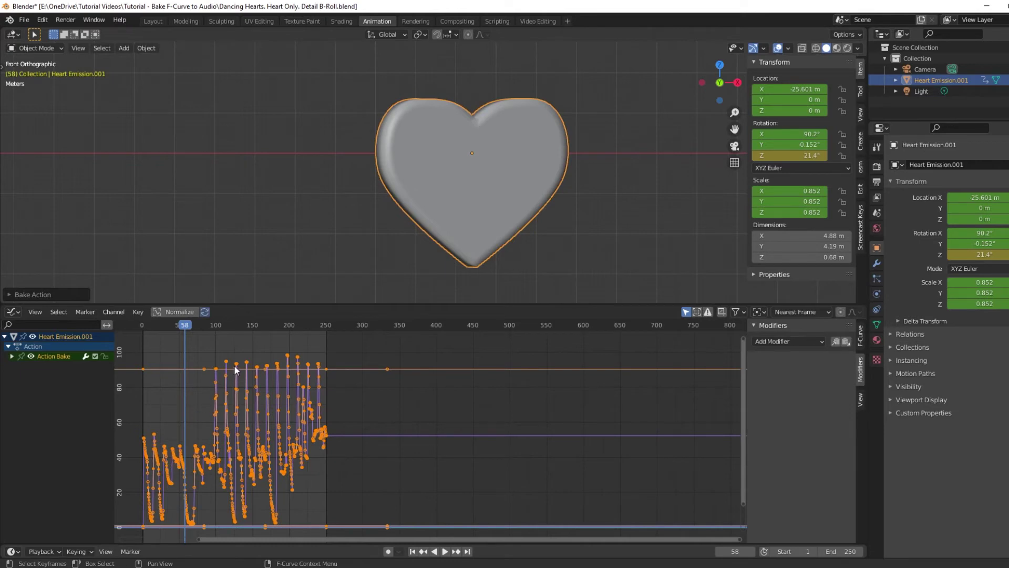
Step: Select the Z Euler Rotation curve and hide all other channels
key(g)
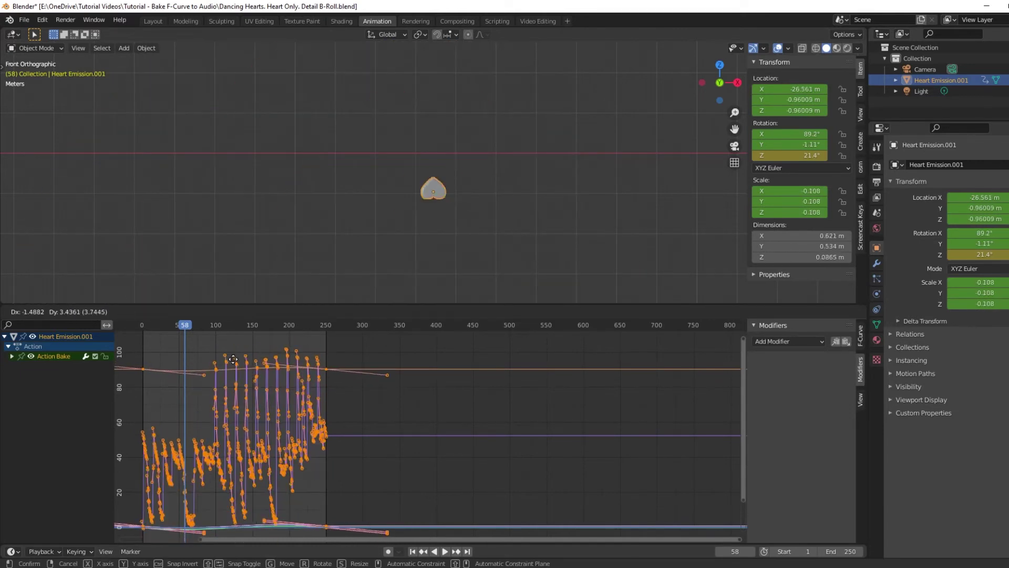
click(238, 358)
key(g)
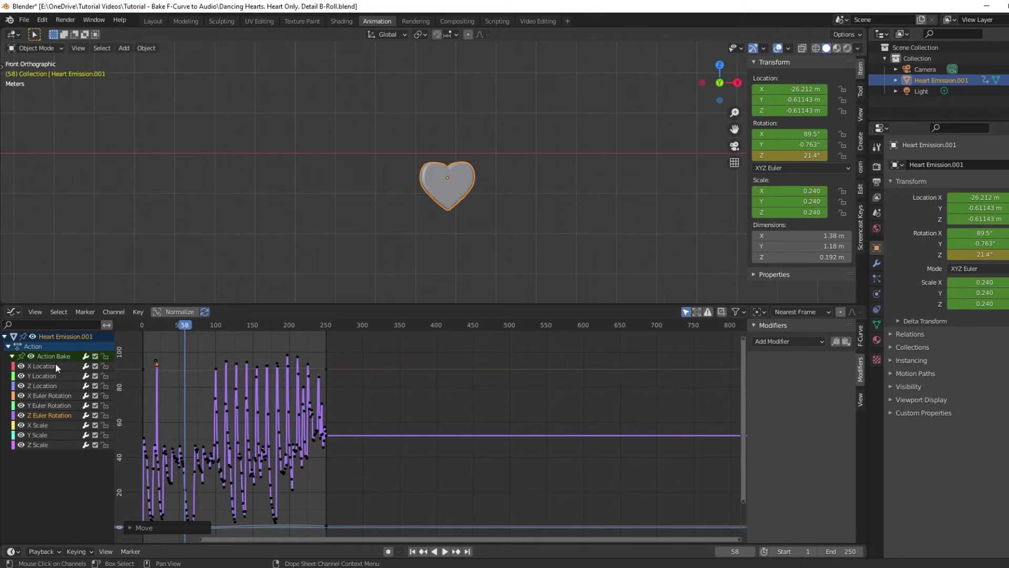
key(ctrl+i)
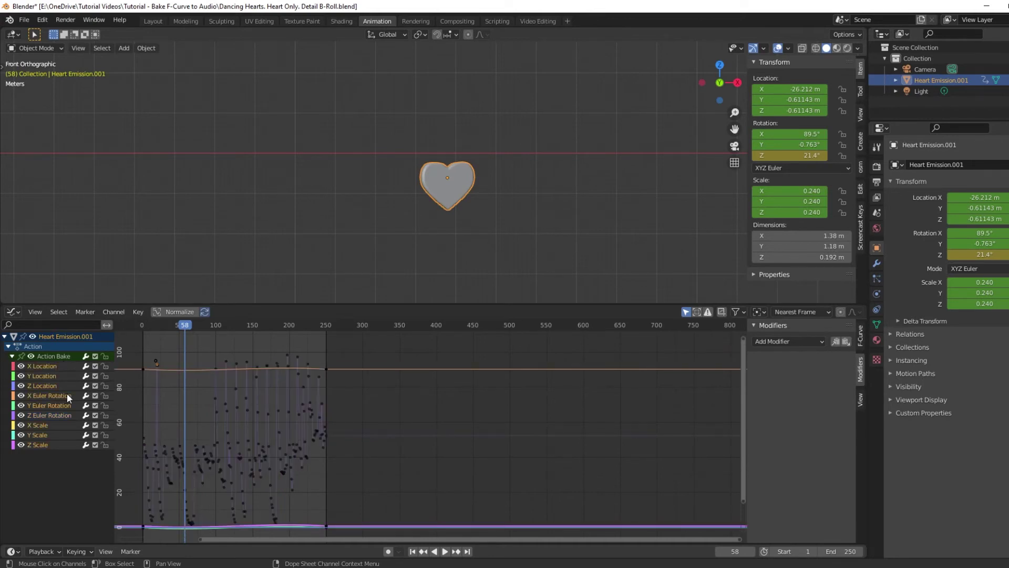
key(h)
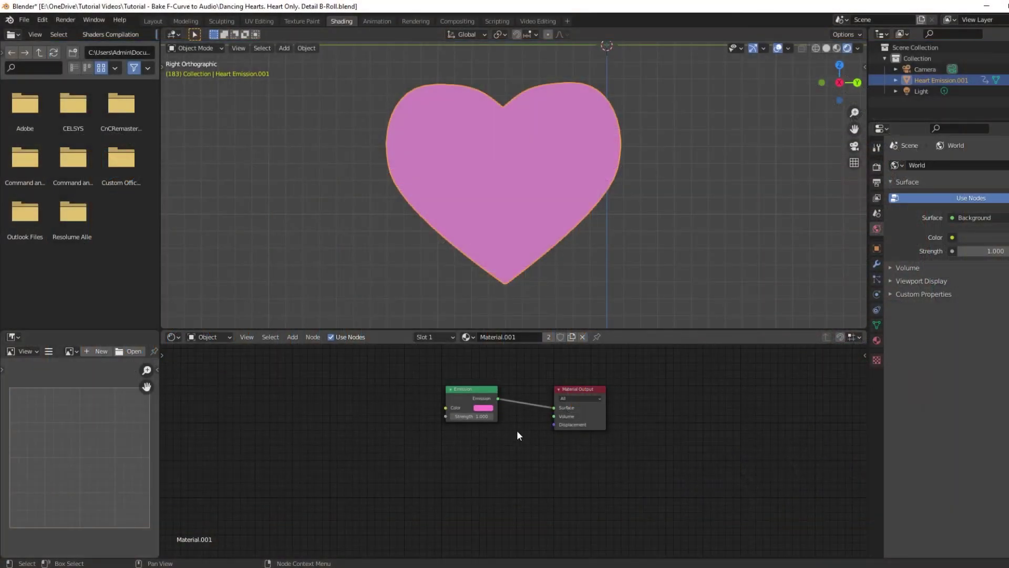
Step: Add a Math node set to Multiply and link its output to Emission Strength
key(shift+a)
text(mat)
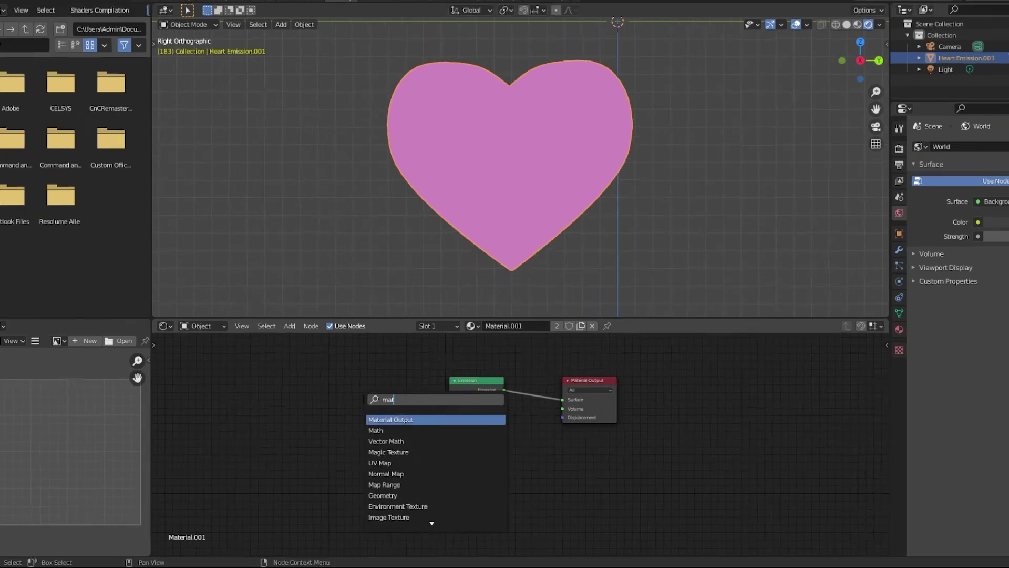
click(383, 433)
drag(376, 401, 408, 411)
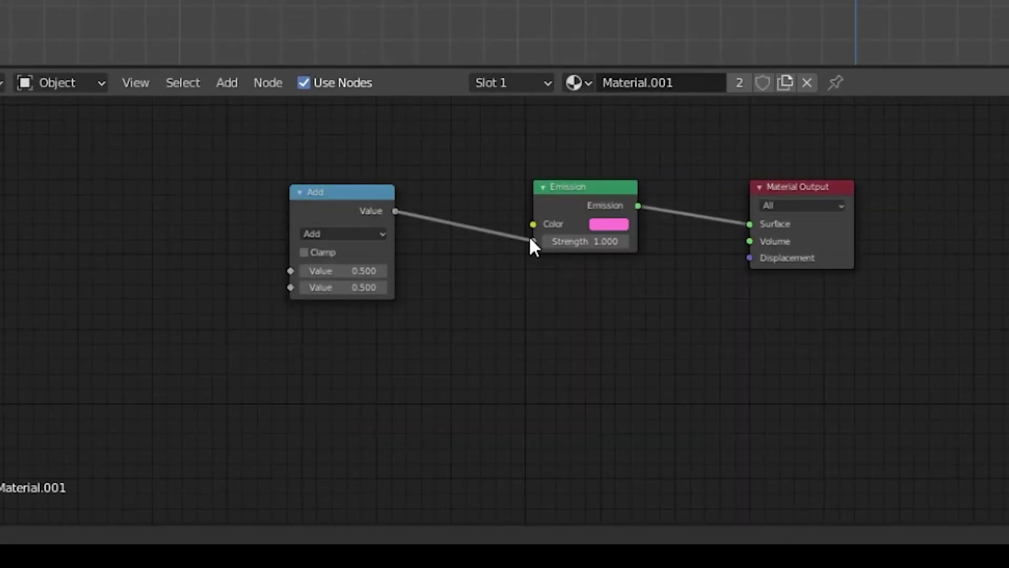
drag(530, 239, 533, 242)
click(326, 233)
click(317, 306)
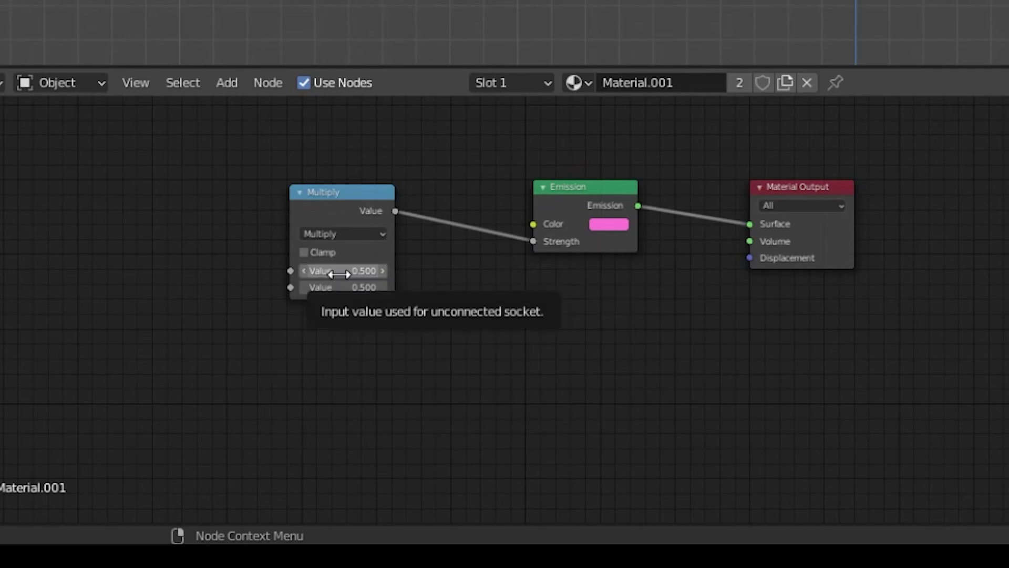